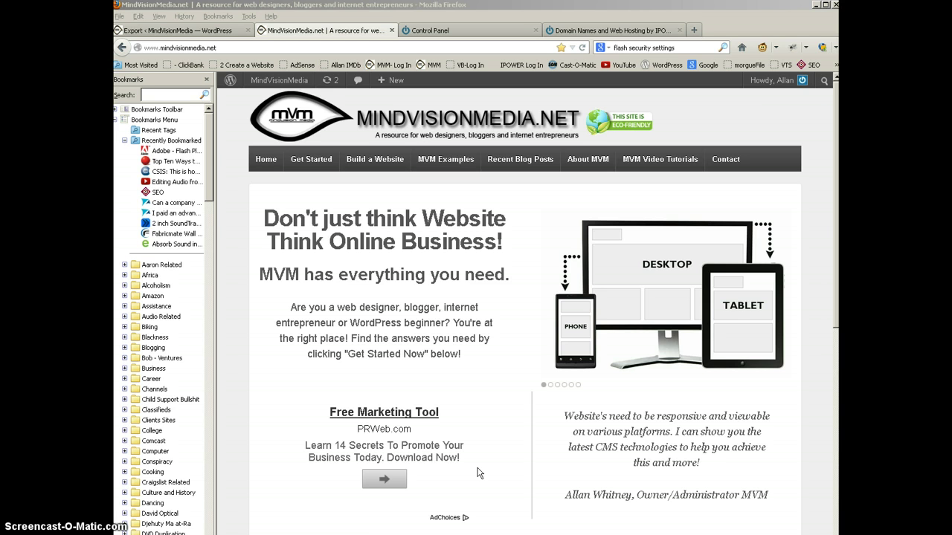
- Switch to the IPOWER tab and browse the home page advertising the $5.95/mo Pro Plan
click(490, 451)
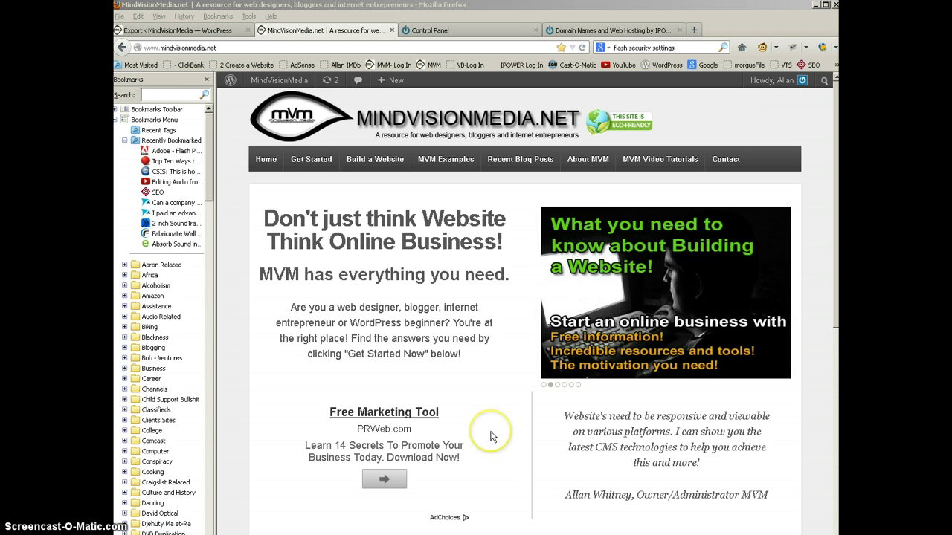
click(493, 431)
scroll(493, 432, down, 5)
scroll(493, 431, up, 5)
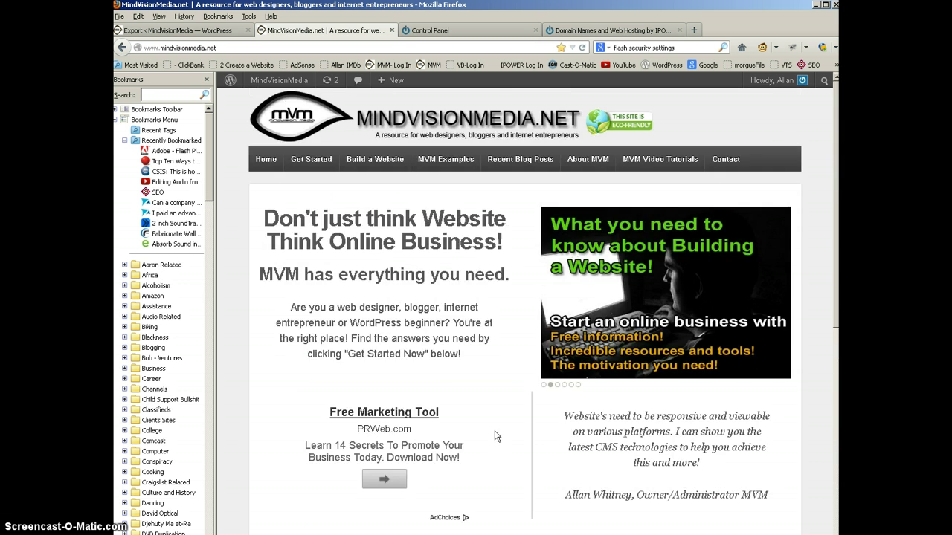
scroll(495, 434, down, 4)
scroll(495, 437, up, 4)
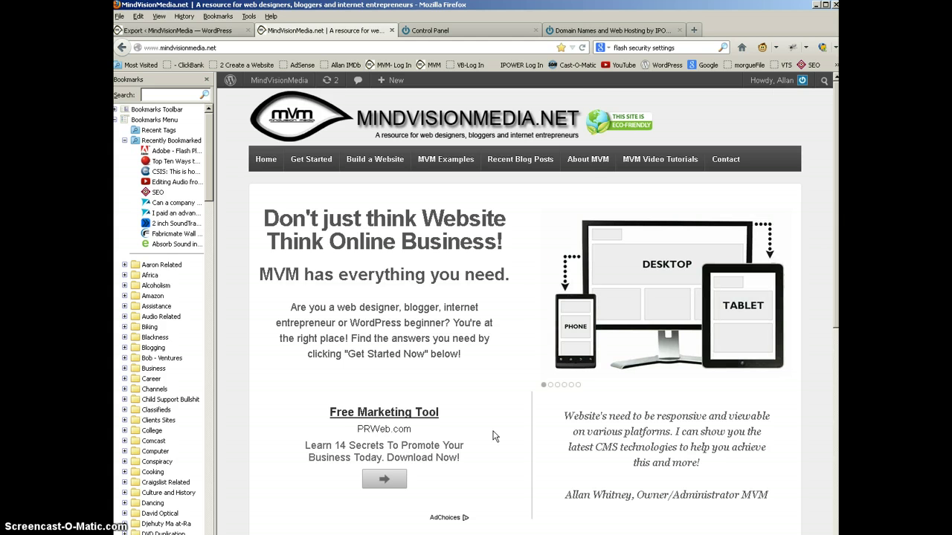
scroll(492, 436, down, 4)
scroll(491, 436, up, 4)
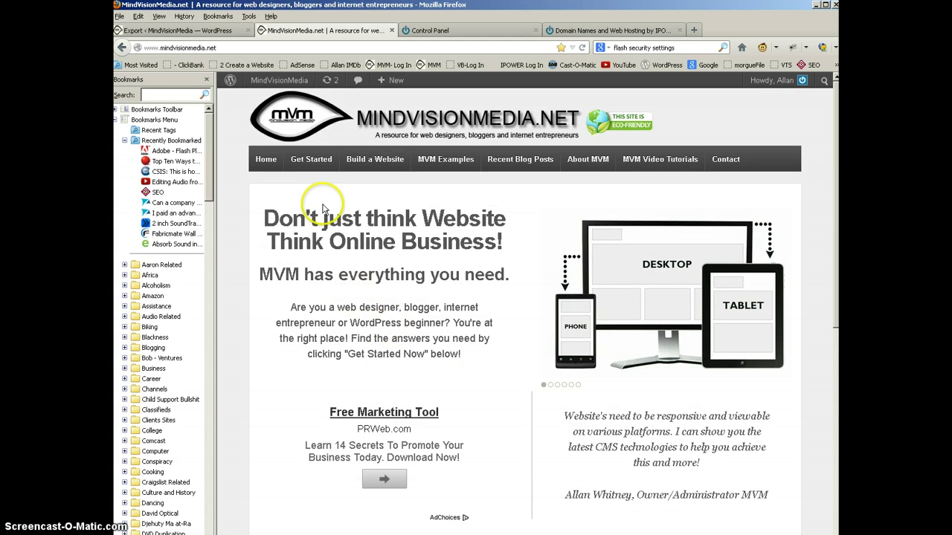
mouse_move(306, 163)
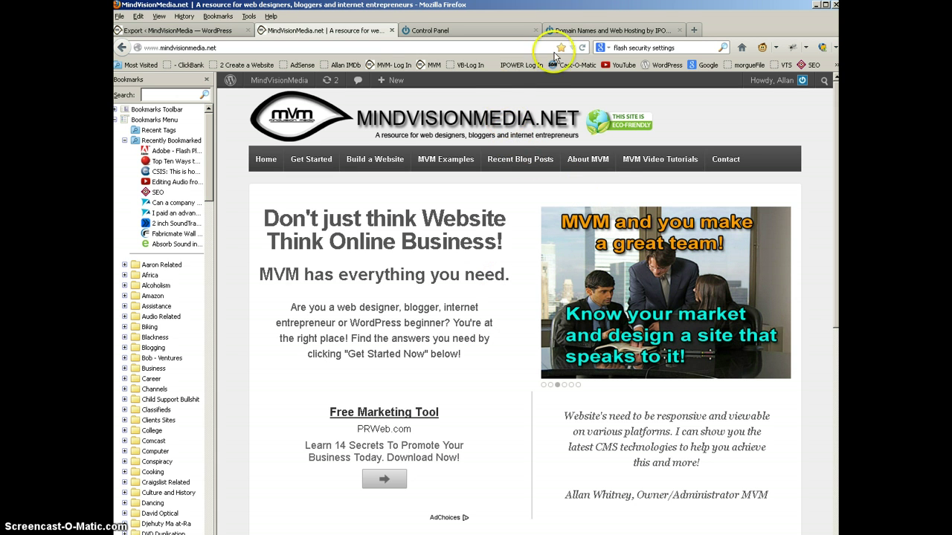
click(574, 32)
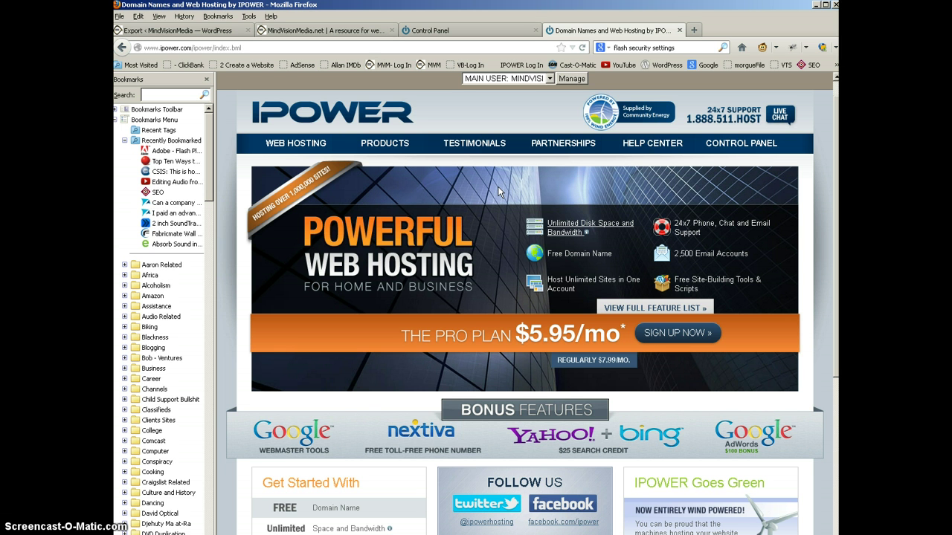
scroll(498, 192, down, 6)
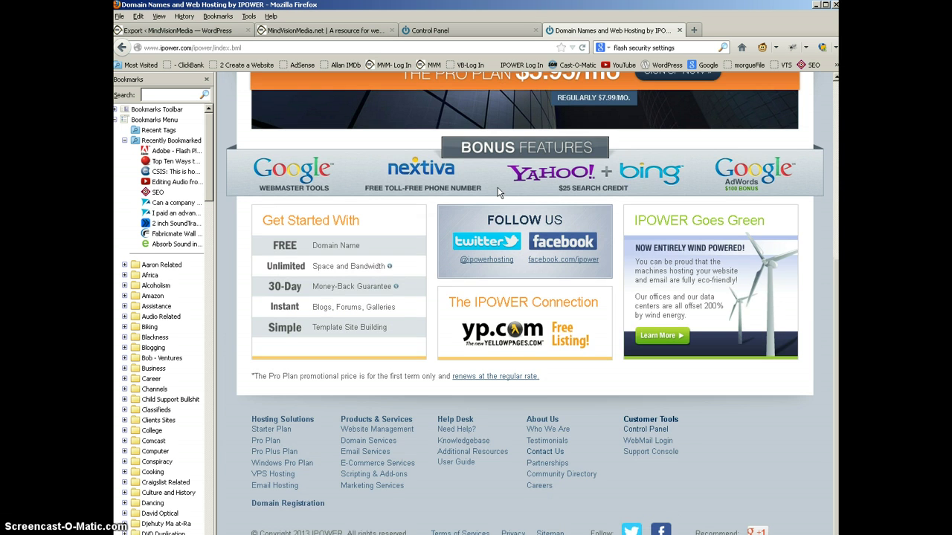
scroll(498, 191, up, 6)
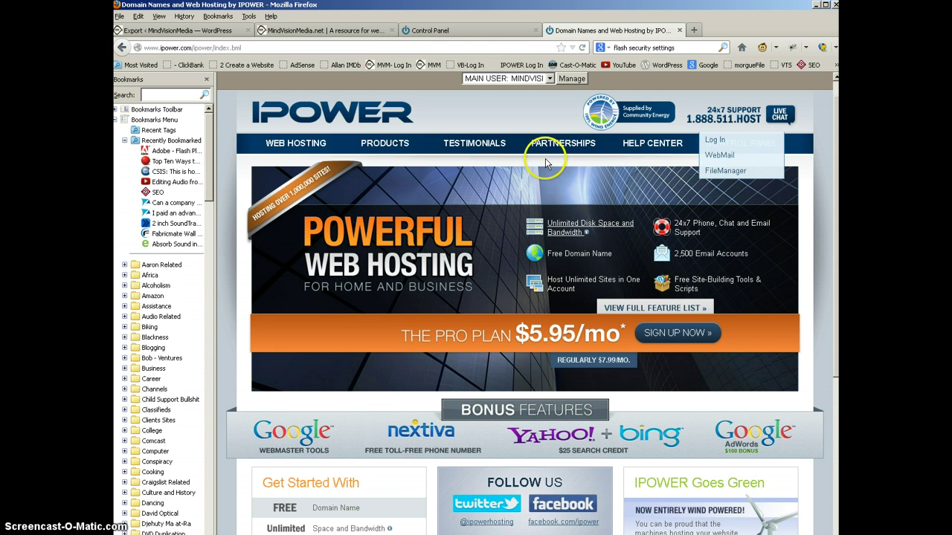
- Review the IPOWER Control Panel sections, then open the MySQL Database manager
click(467, 33)
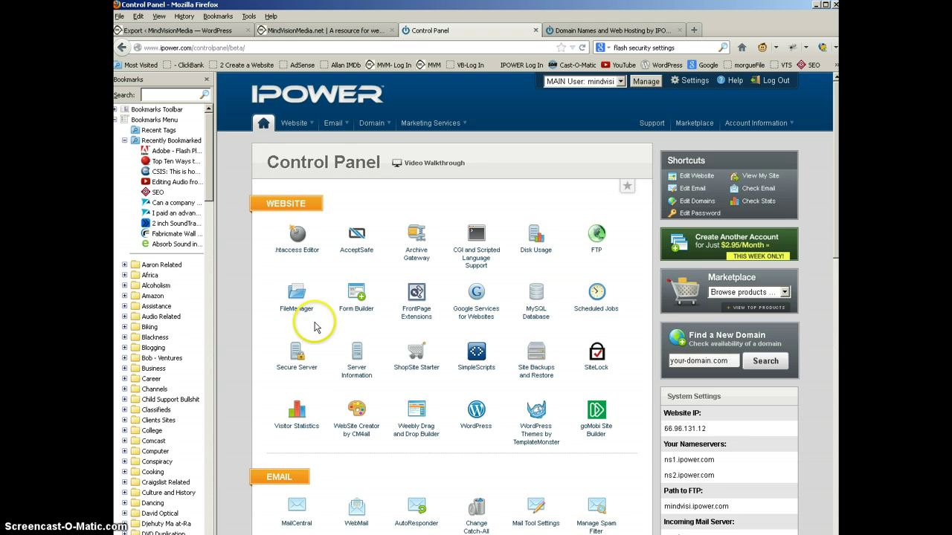
scroll(328, 307, down, 2)
scroll(328, 307, down, 10)
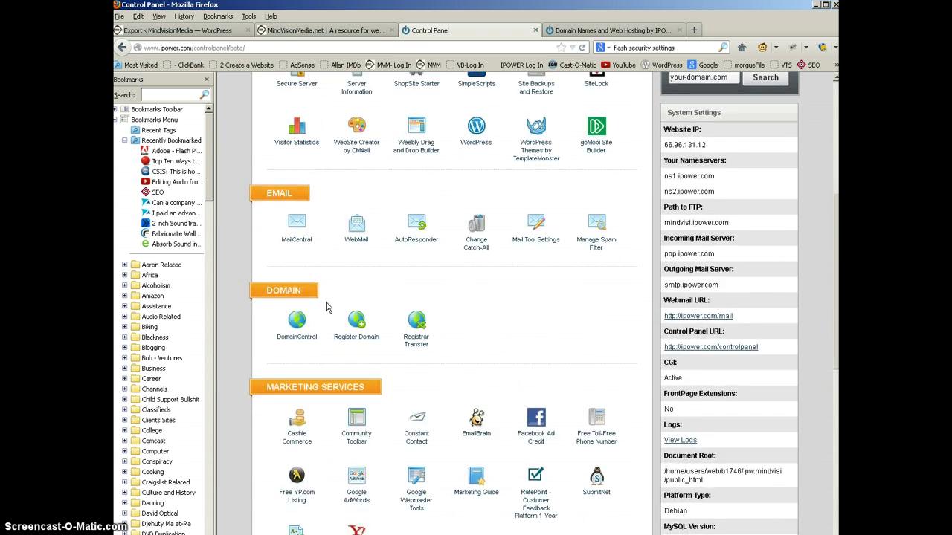
scroll(325, 306, down, 6)
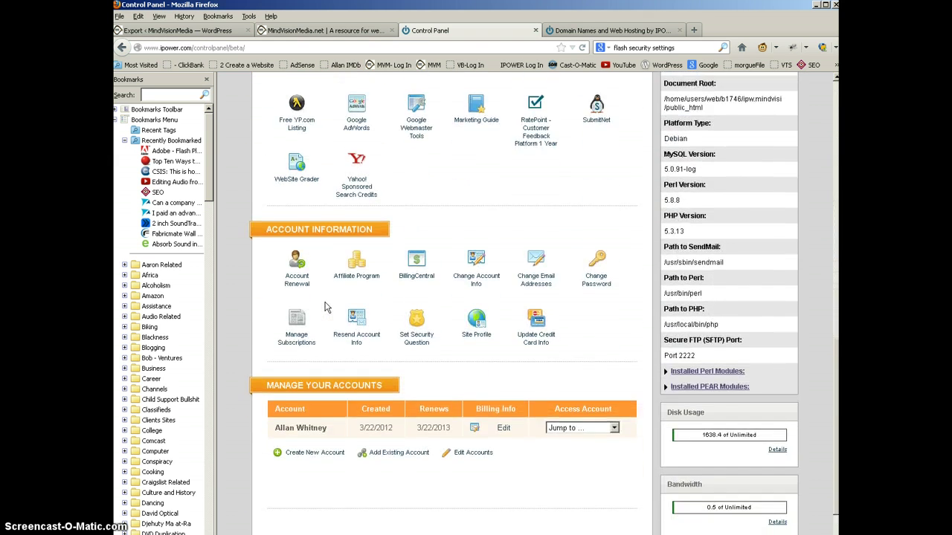
scroll(325, 307, up, 14)
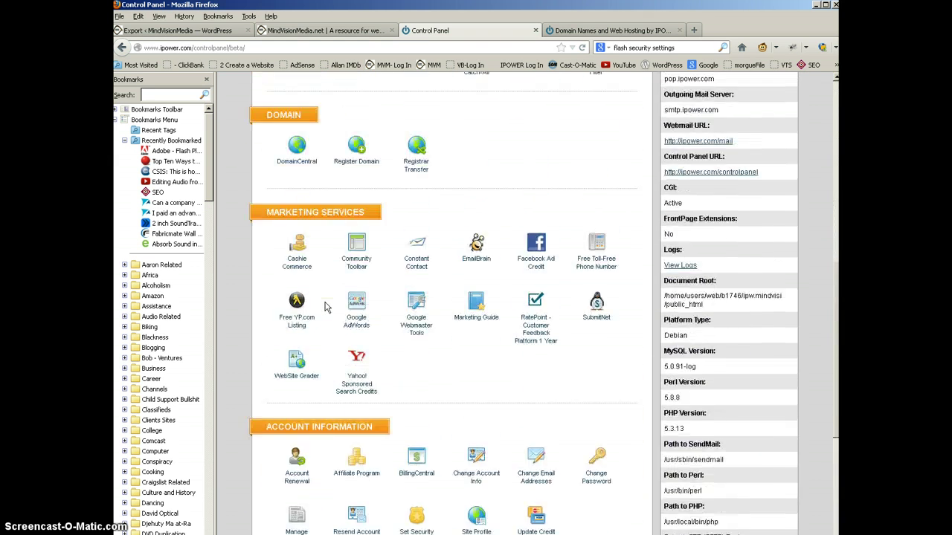
scroll(325, 307, up, 5)
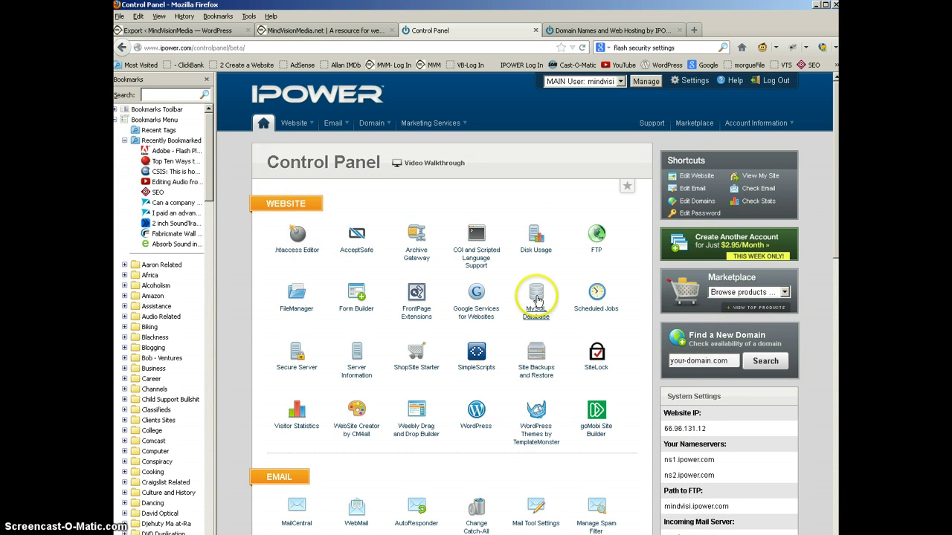
click(537, 299)
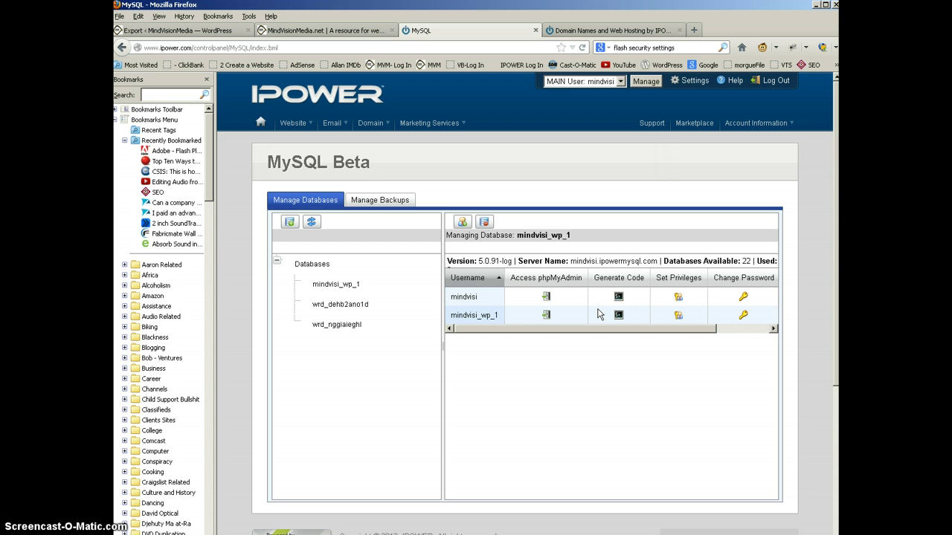
- Under Manage Backups, select wrd_dehb2ano1d to list its three 146K backups
click(360, 201)
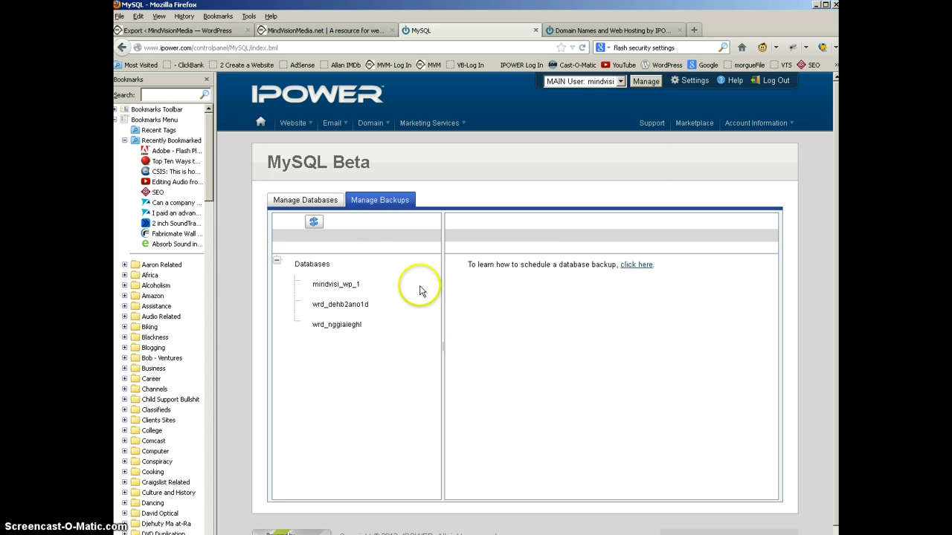
click(327, 305)
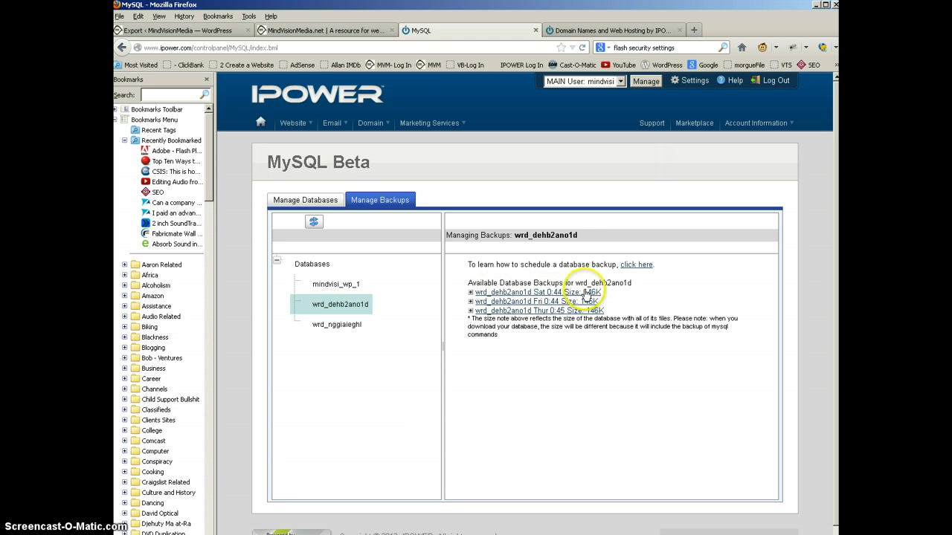
- Prepare the Sat 0:44 wrd_dehb2ano1d backup for download and recheck its conversion status
click(512, 293)
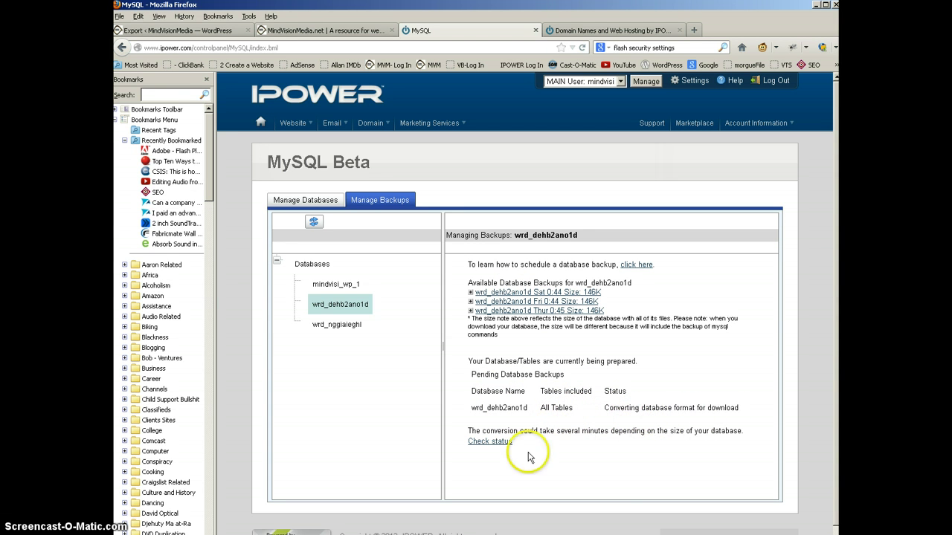
click(496, 443)
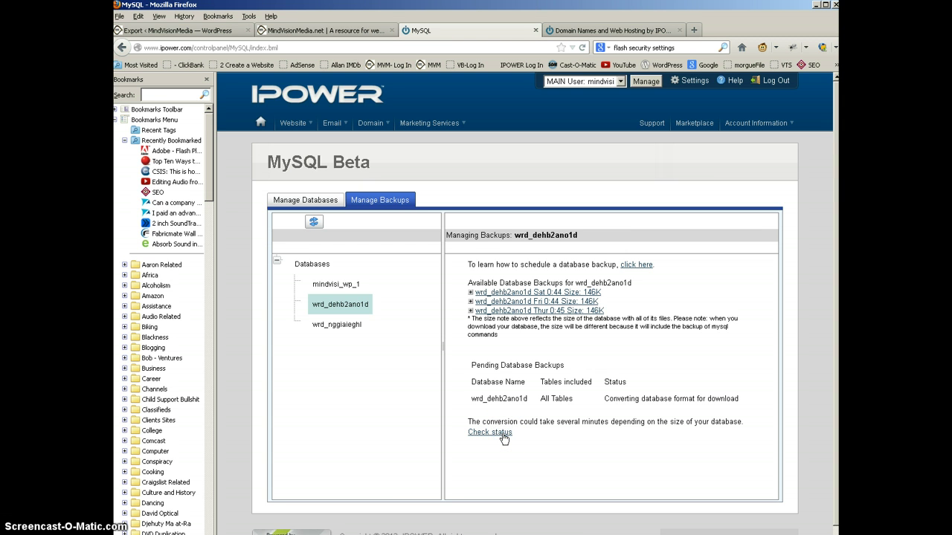
click(504, 438)
click(504, 438)
- Switch to the MindVisionMedia WordPress Export page with All content selected
click(206, 35)
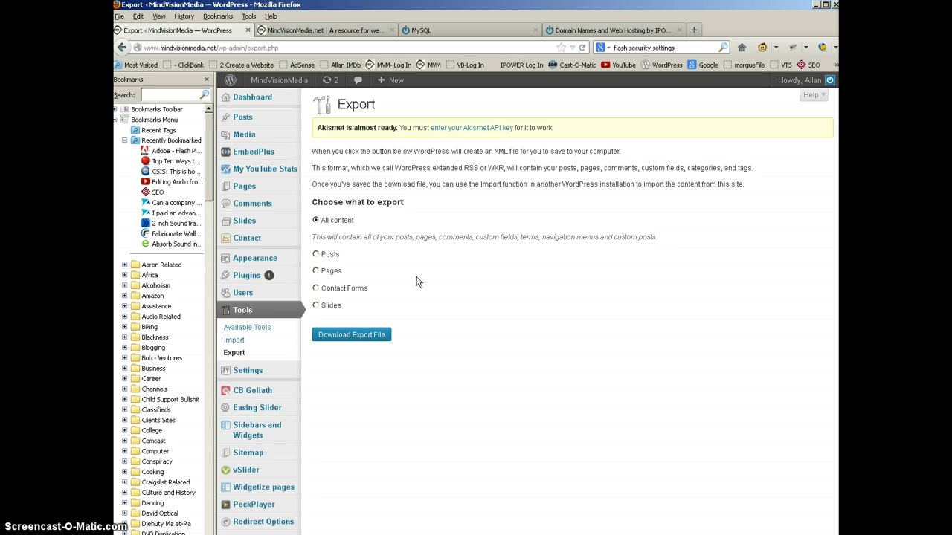
click(246, 322)
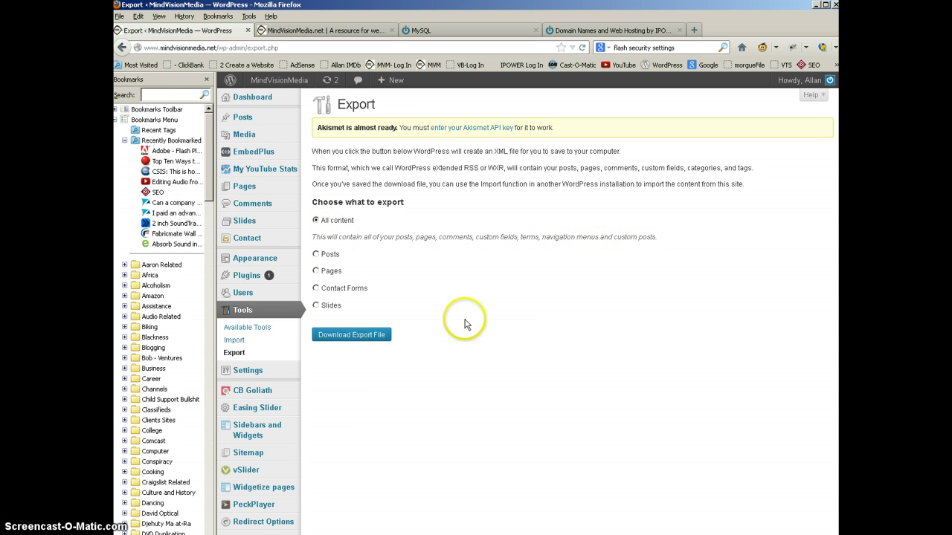
- Download the ready wrd_dehb2ano1d backup, choosing to save mindvisi-wrd_dehb2ano1d-2-23-2013.dmp.gz to disk
click(451, 31)
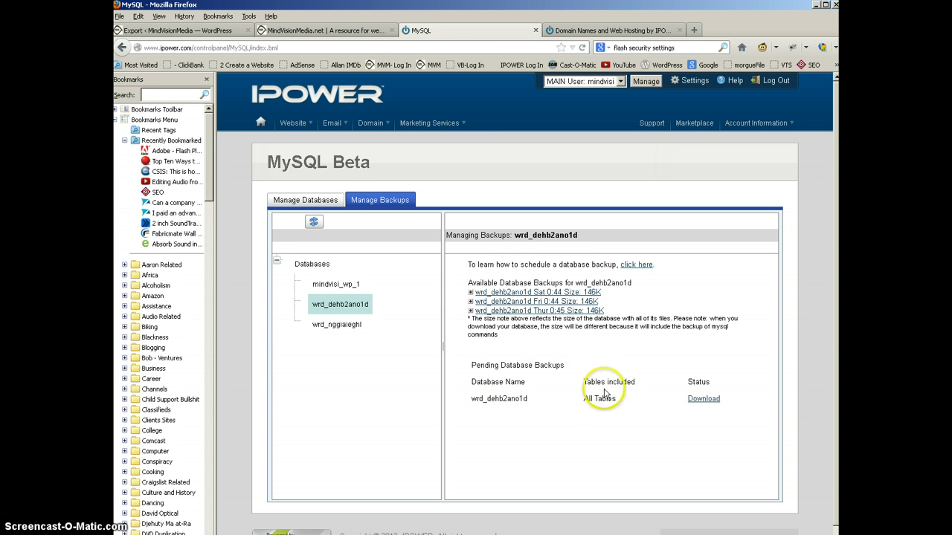
click(704, 401)
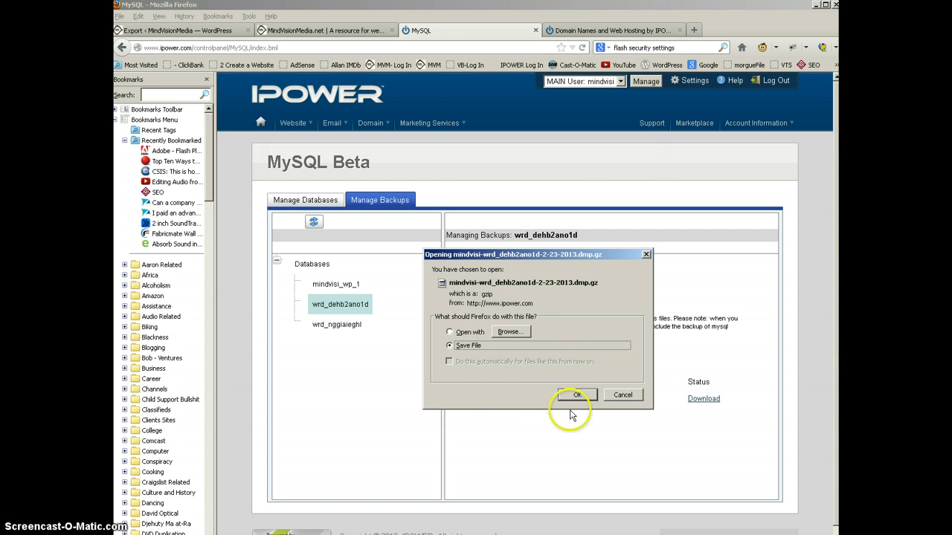
click(577, 394)
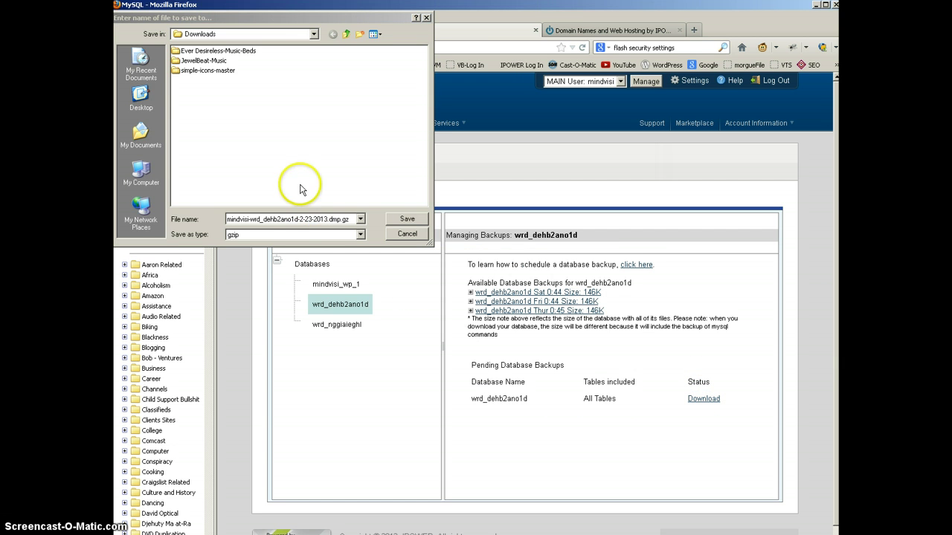
- Save the 51.9 KB dump into Downloads, close the downloads list, and return to WordPress Export
click(406, 219)
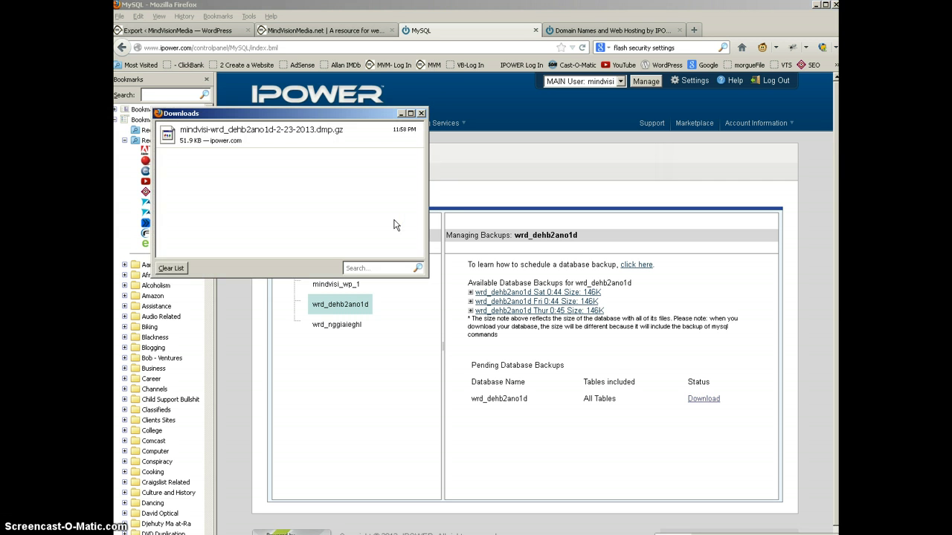
click(382, 224)
click(421, 113)
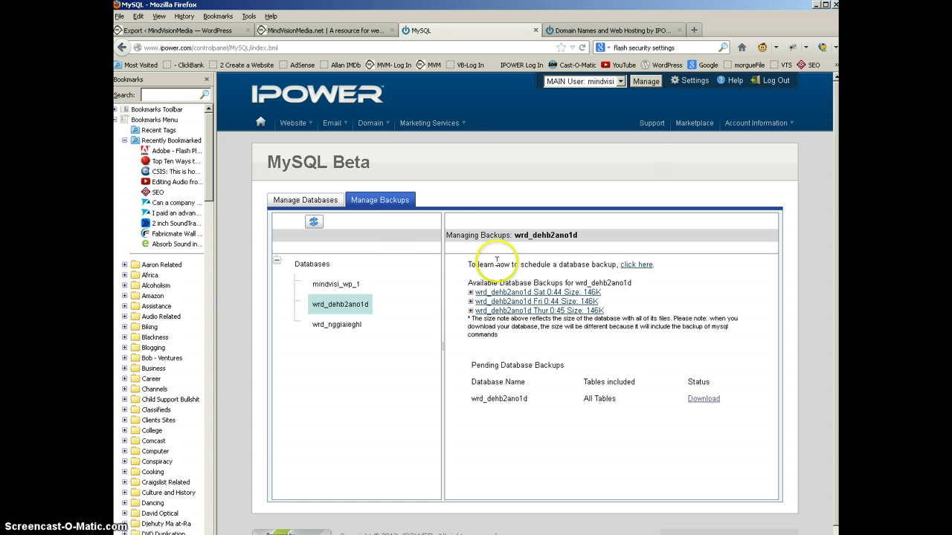
click(205, 32)
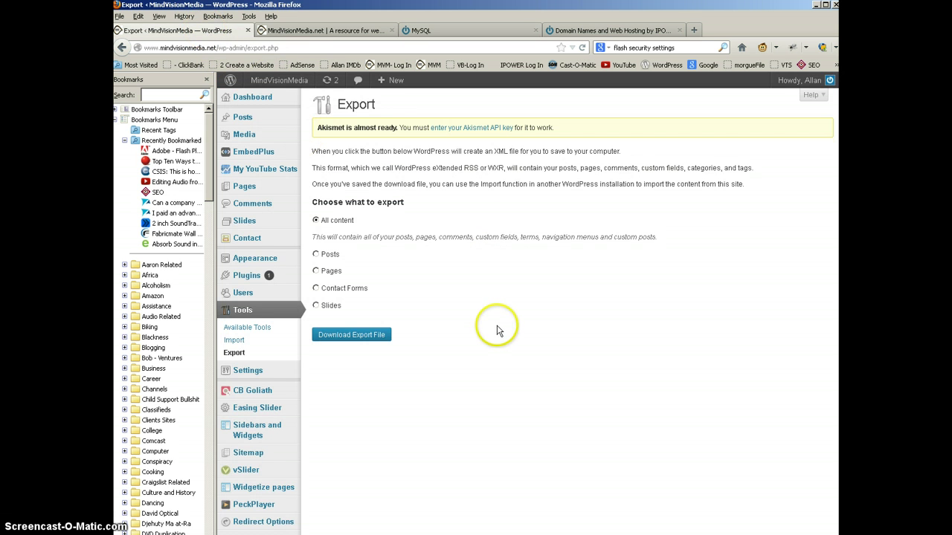
- Download the All content export, saving mindvisionmedia.wordpress.2013-02-23.xml to Downloads
mouse_move(245, 98)
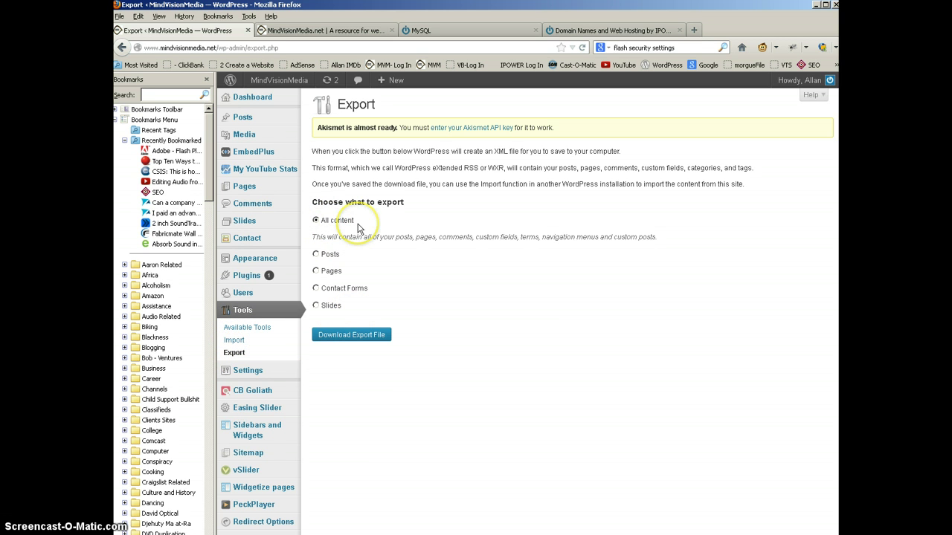
click(339, 337)
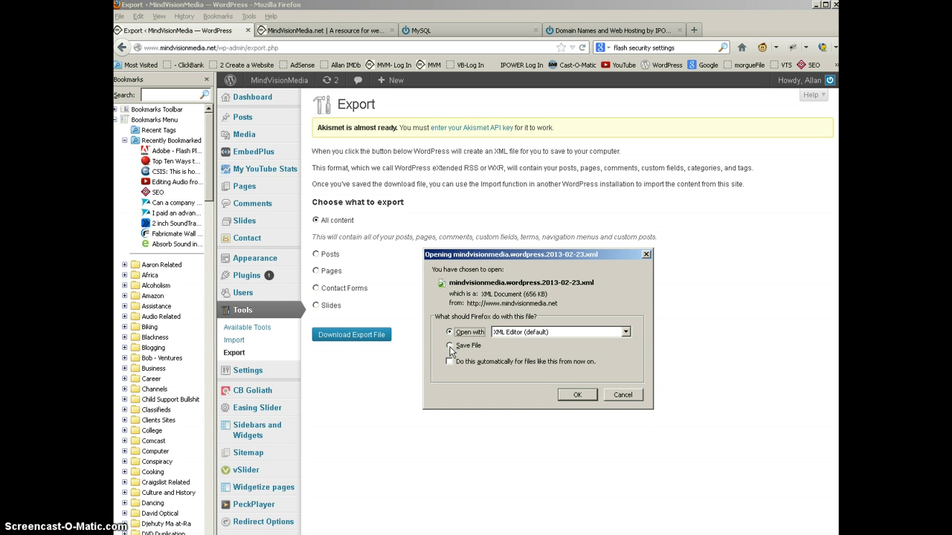
click(450, 346)
click(577, 395)
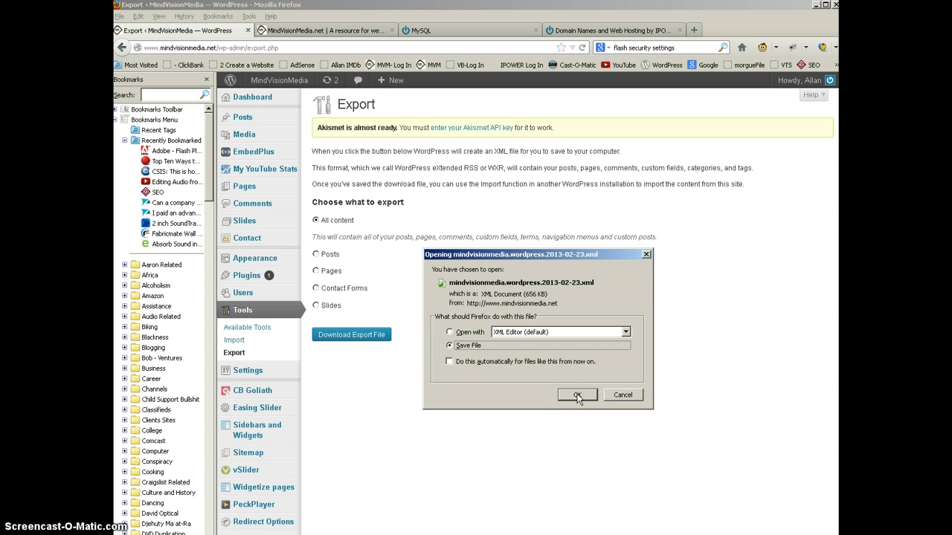
click(577, 395)
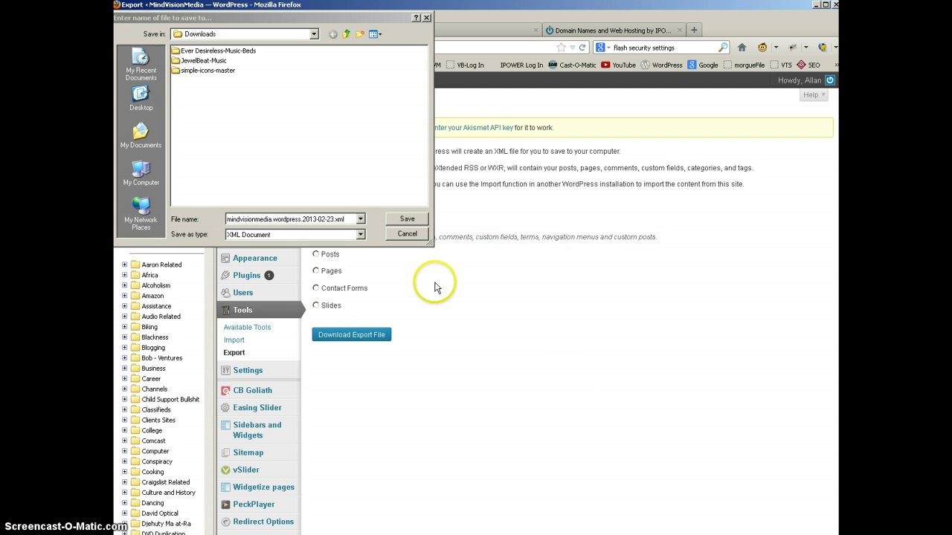
click(395, 222)
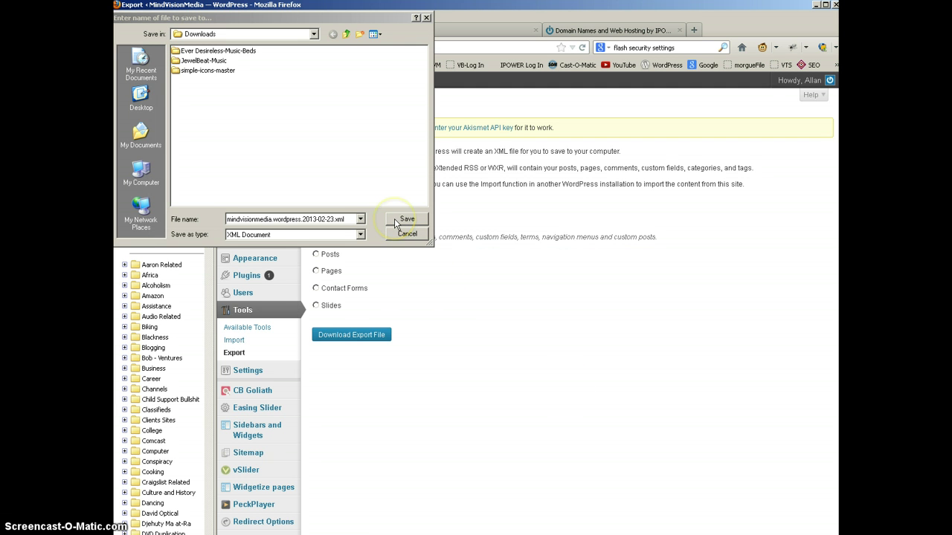
- Finish saving the 656 KB XML export to Downloads and close the downloads list
click(395, 221)
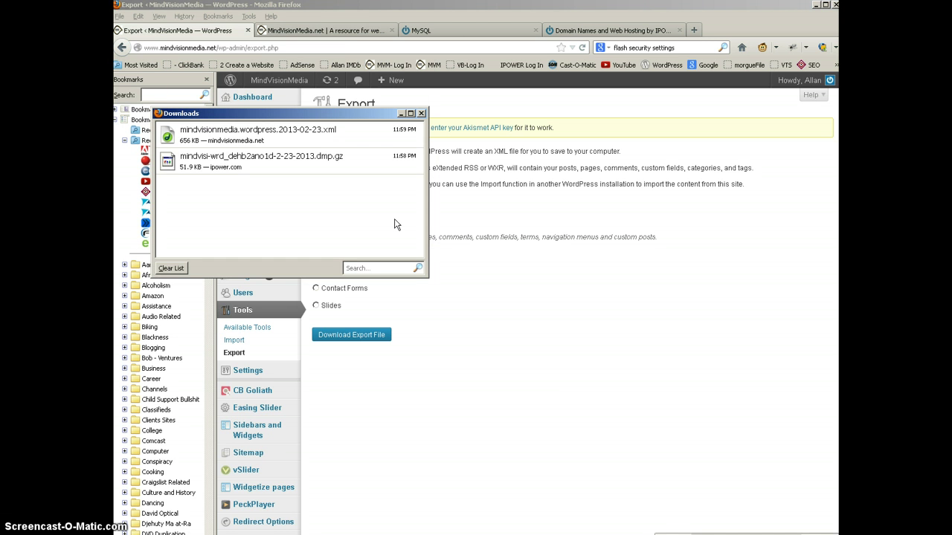
click(388, 213)
click(393, 176)
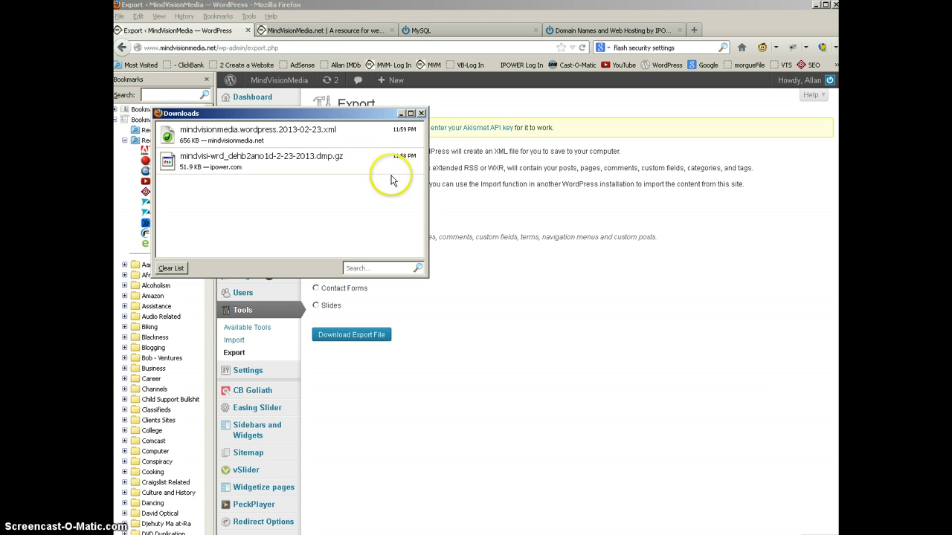
click(388, 212)
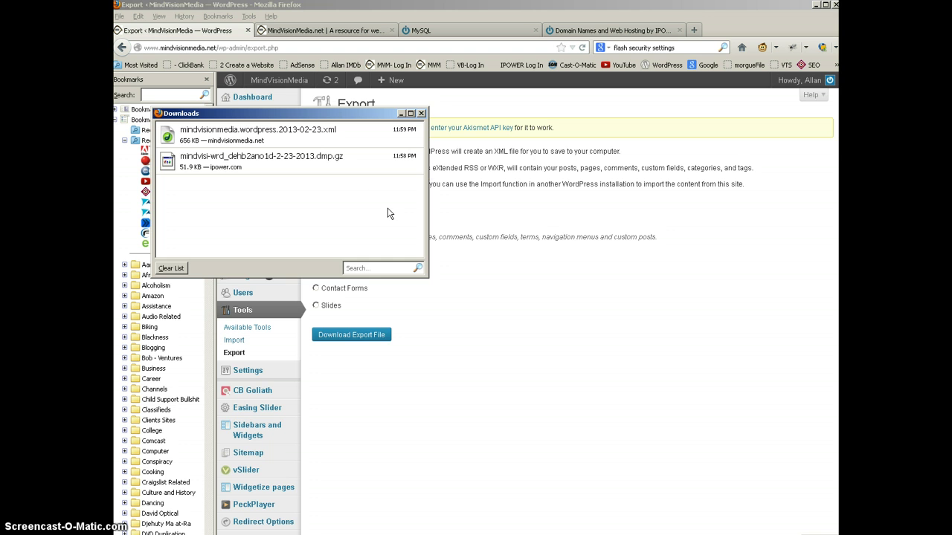
click(421, 113)
click(427, 264)
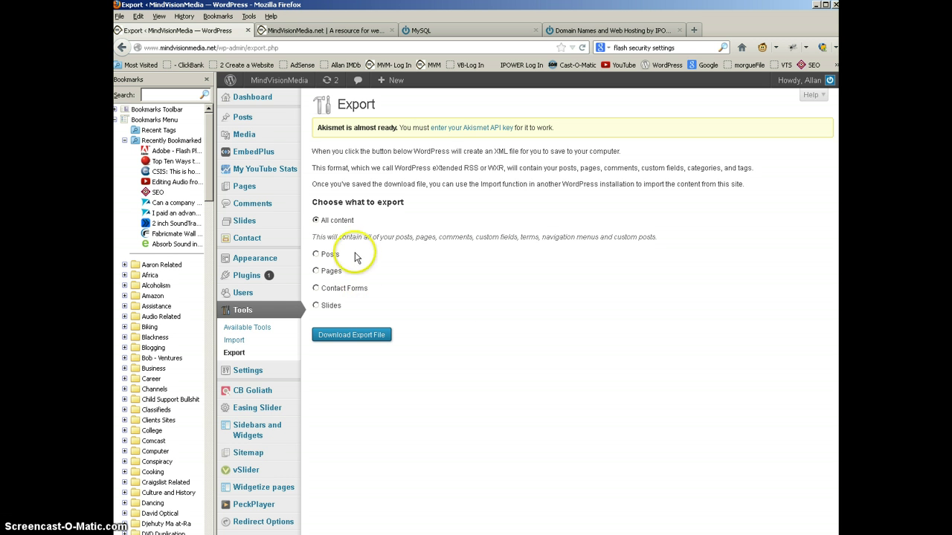
- From the MySQL backups tab, return to the IPOWER Control Panel home page
click(565, 32)
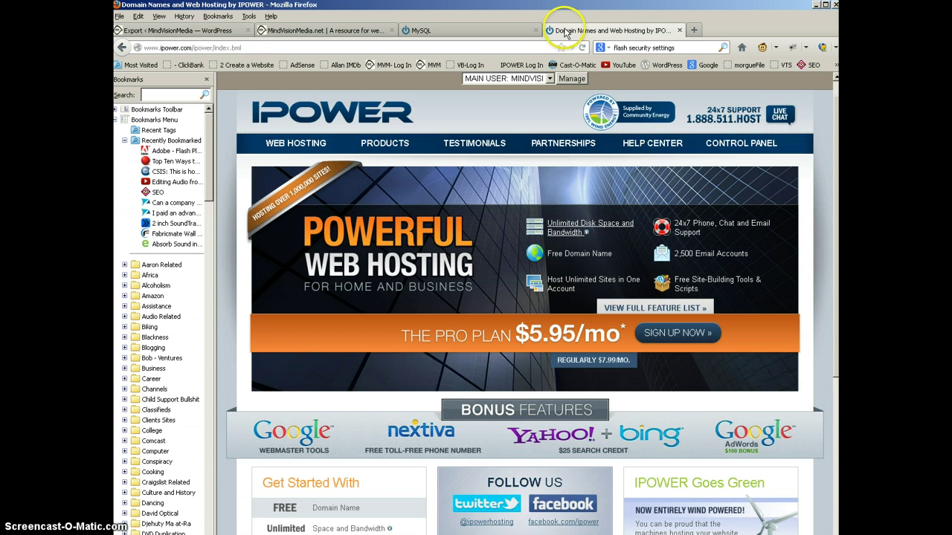
click(452, 34)
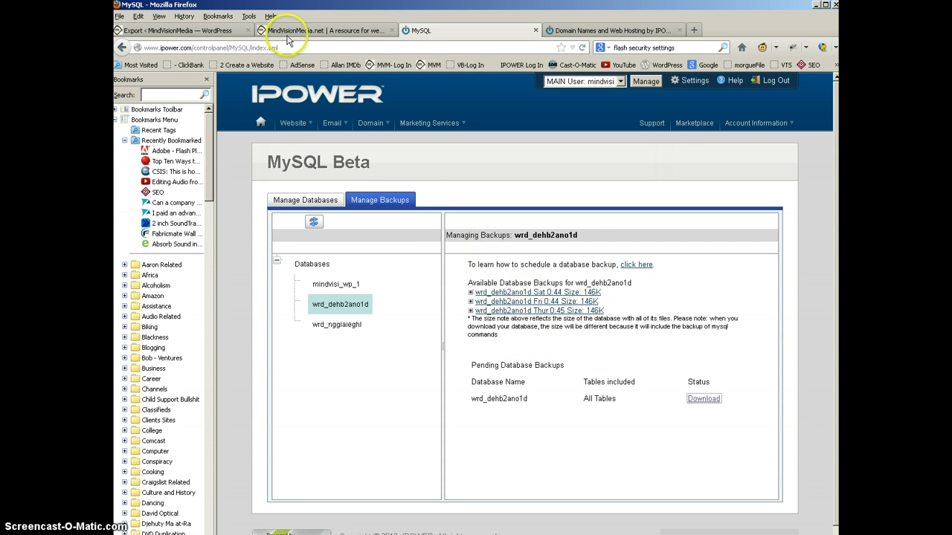
click(223, 31)
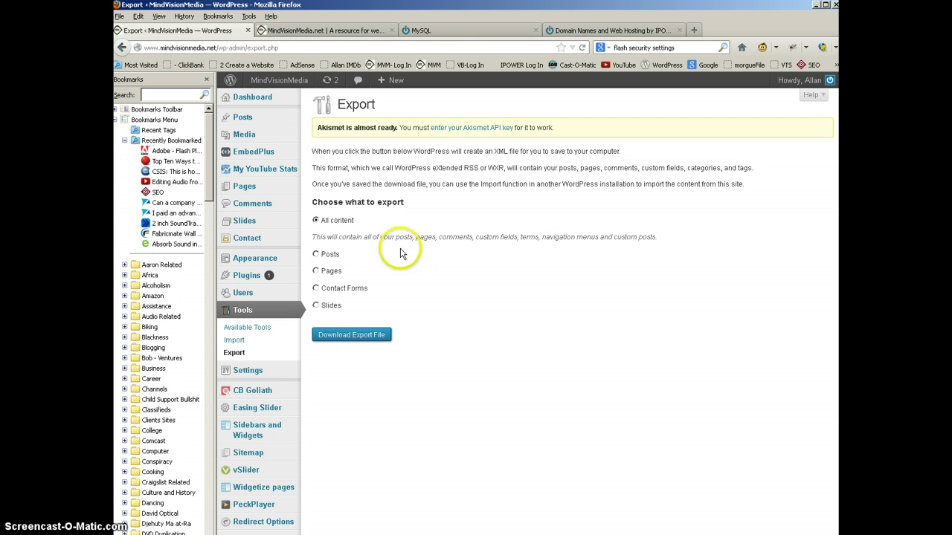
click(470, 32)
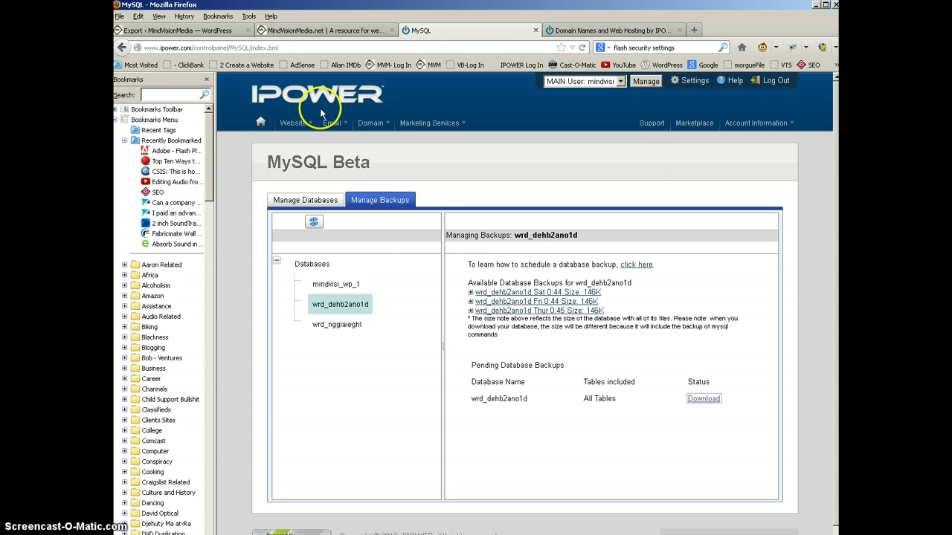
click(256, 127)
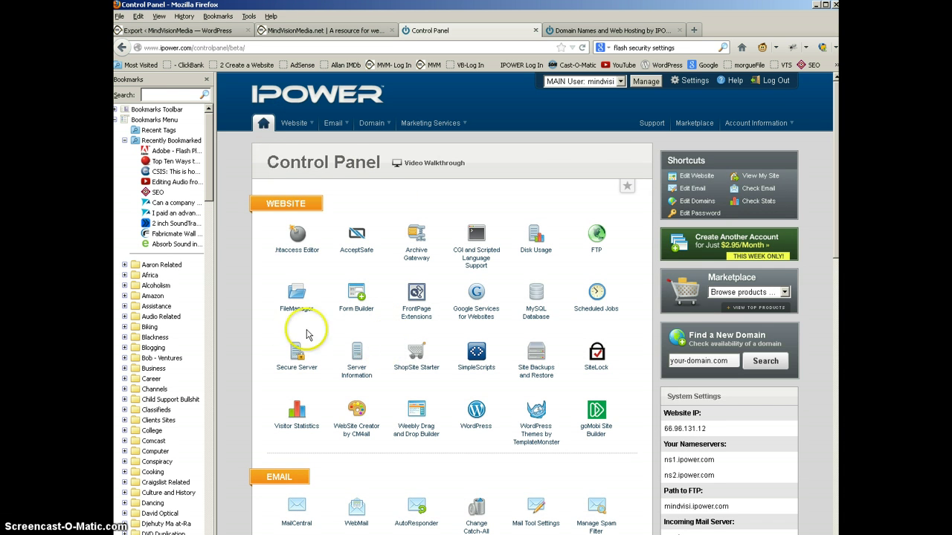
- Open FileManager and browse public_html to review the WordPress files and WP-Backup-2-12-13.zip
click(296, 305)
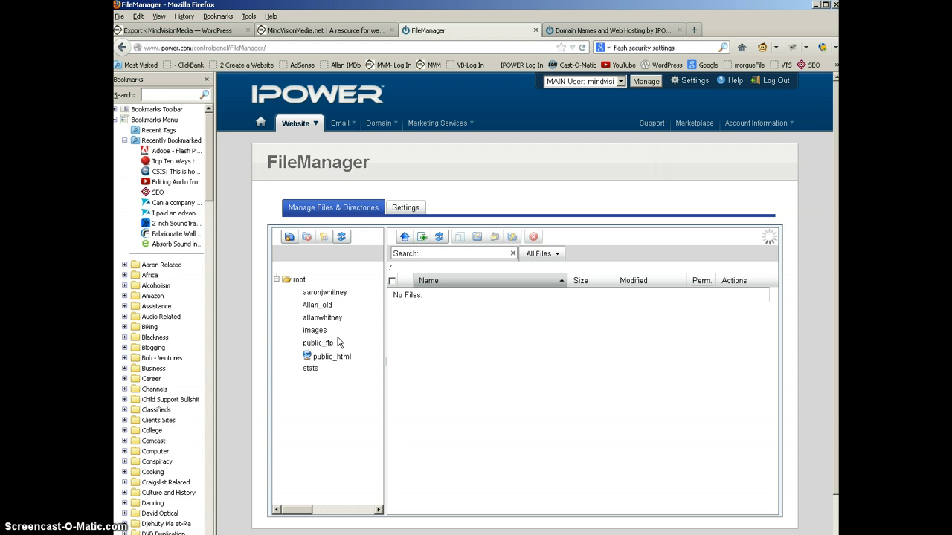
click(364, 344)
click(343, 358)
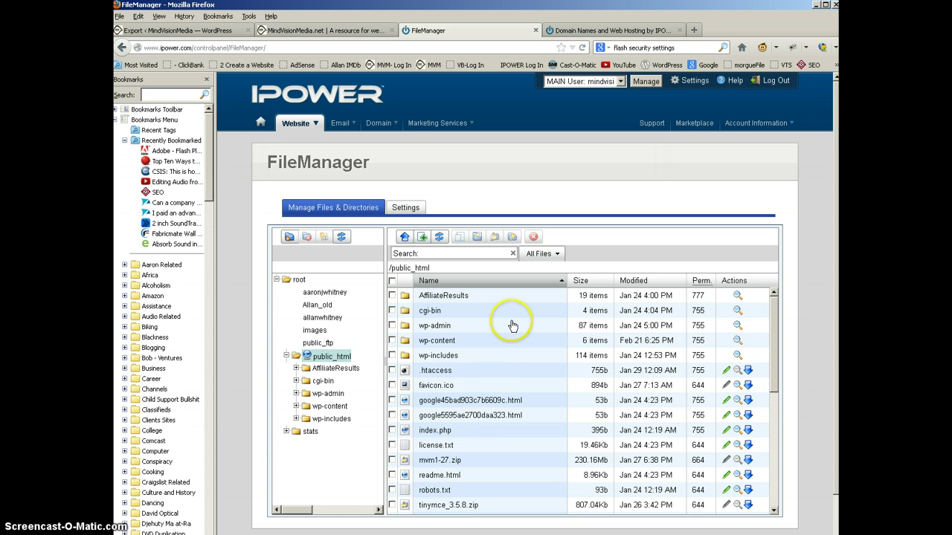
scroll(508, 327, down, 4)
scroll(506, 327, down, 5)
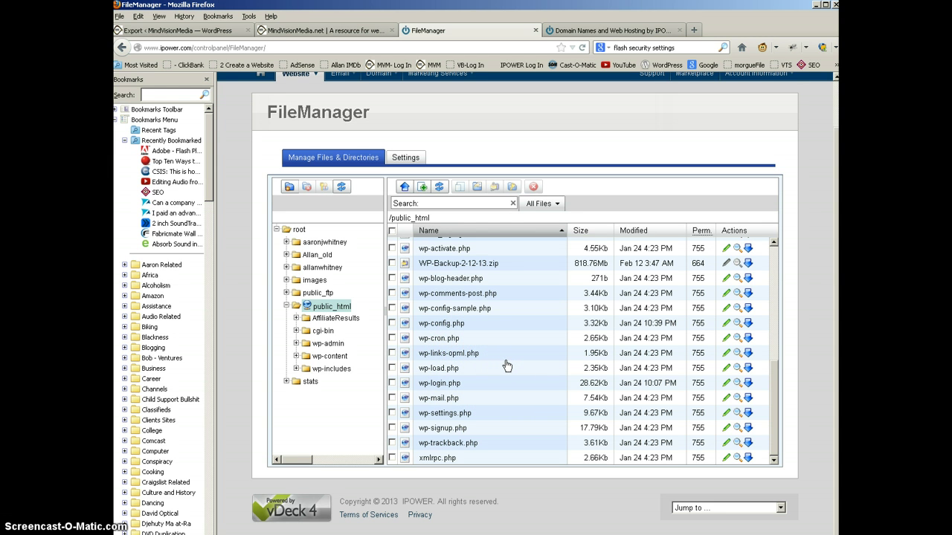
scroll(506, 365, up, 5)
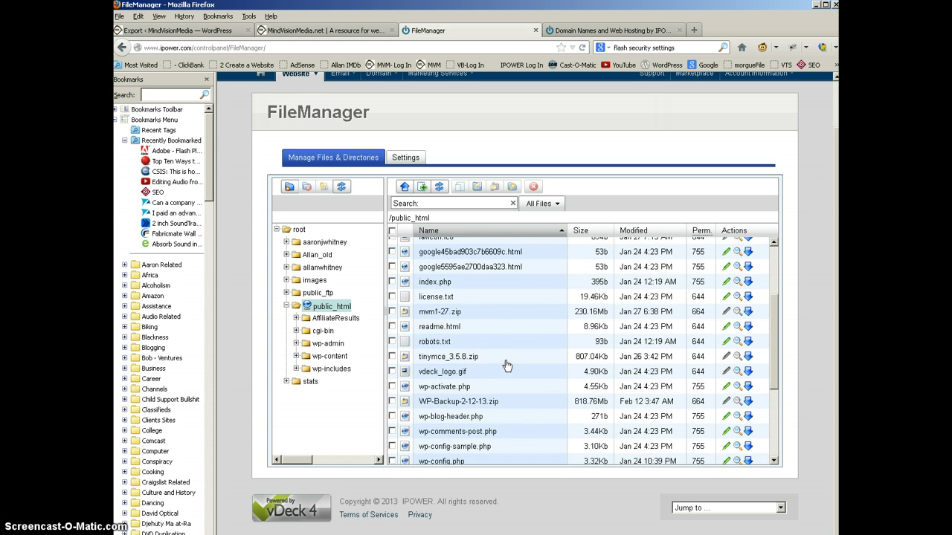
scroll(506, 365, up, 3)
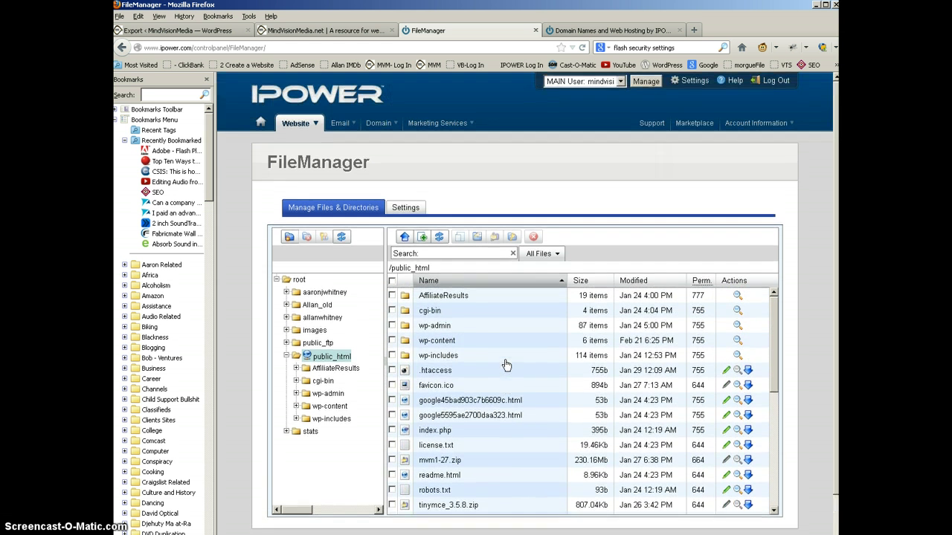
- Select every file and folder in public_html
click(392, 281)
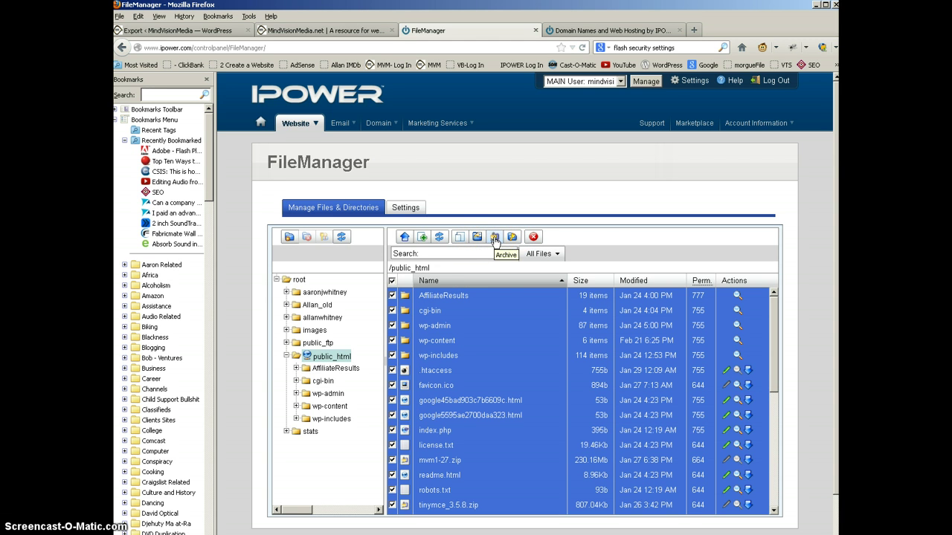
scroll(495, 321, down, 7)
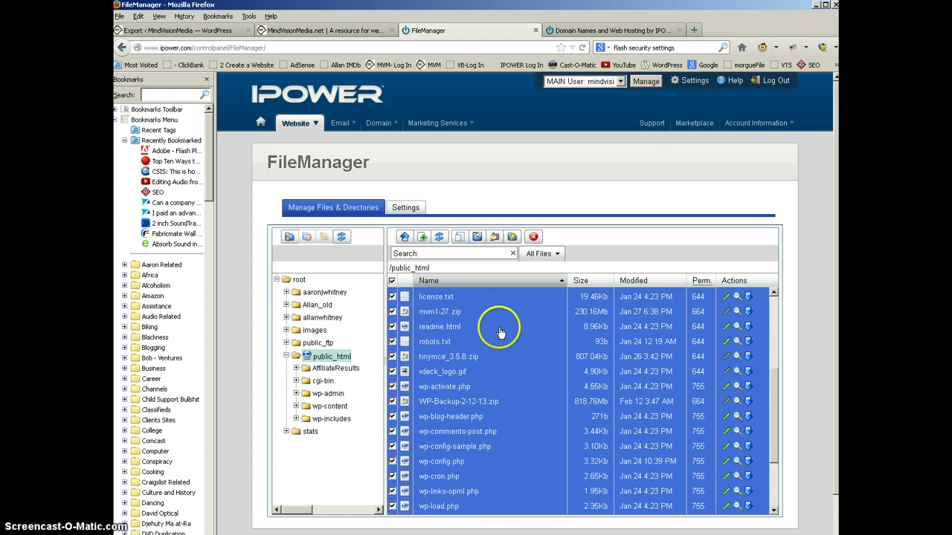
scroll(500, 332, down, 1)
scroll(500, 333, up, 8)
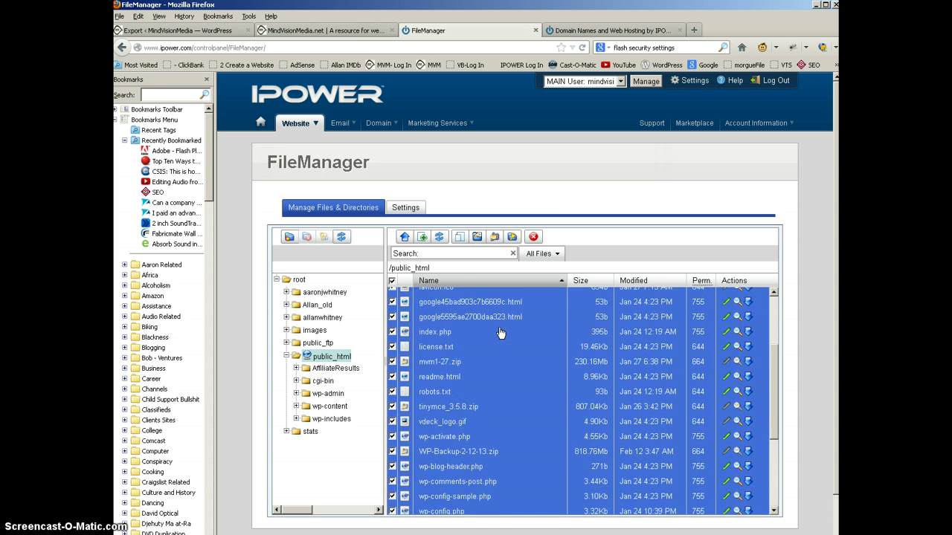
- Create a new archive of the selection named WP-BU-22213
click(494, 237)
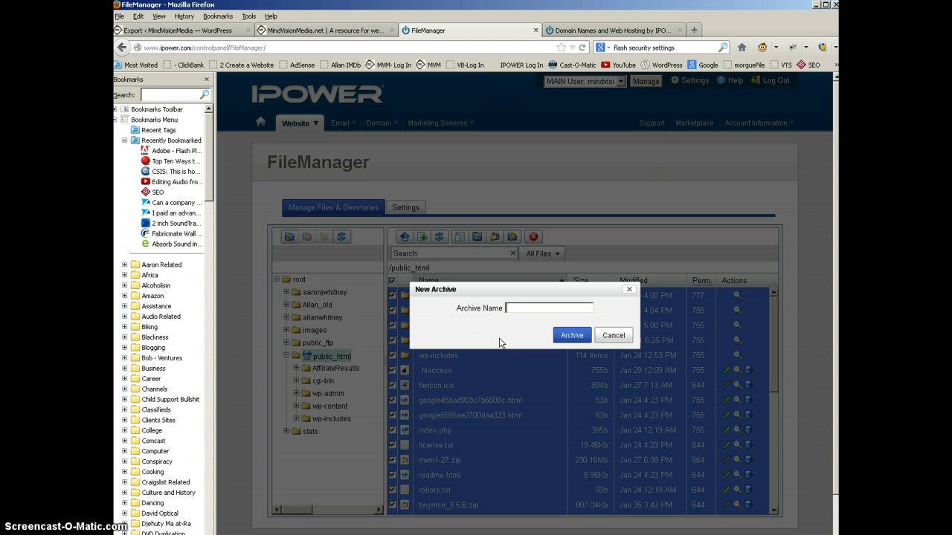
text(WP-BU-22213)
click(504, 340)
click(508, 312)
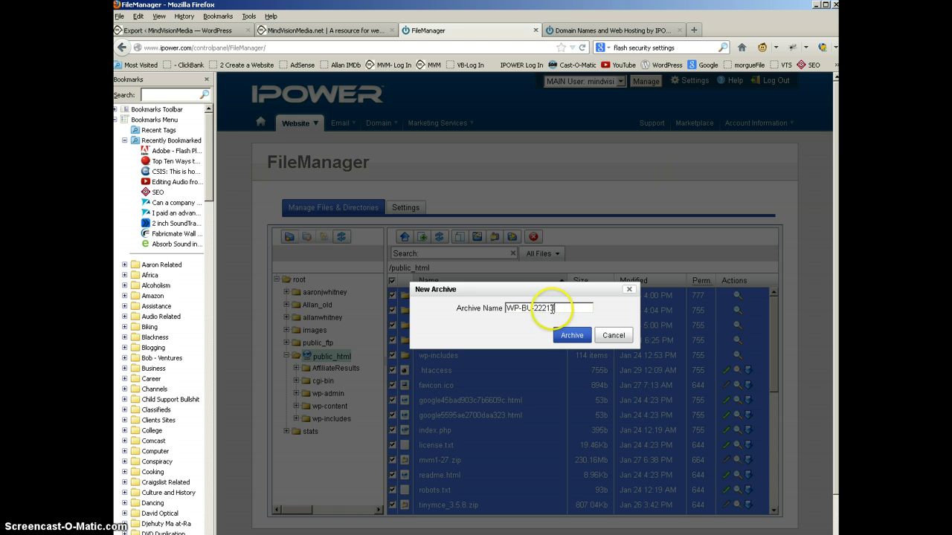
click(568, 337)
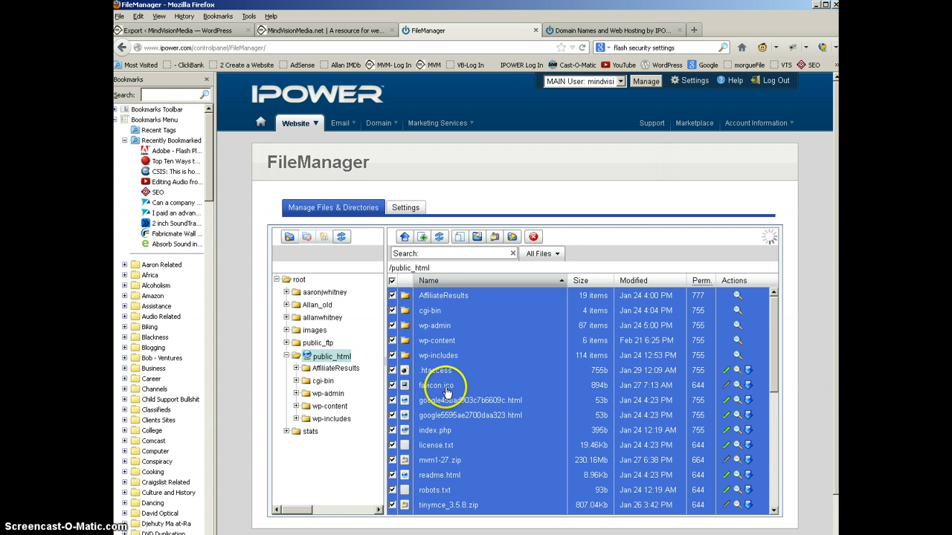
scroll(439, 383, down, 2)
scroll(443, 390, down, 5)
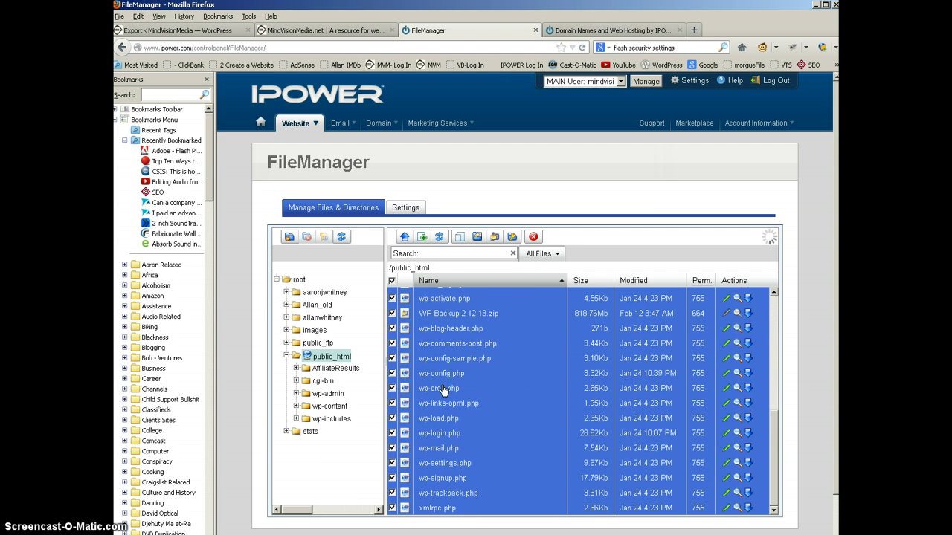
mouse_move(490, 386)
mouse_down()
mouse_move(493, 425)
mouse_move(514, 444)
mouse_up()
scroll(515, 445, down, 2)
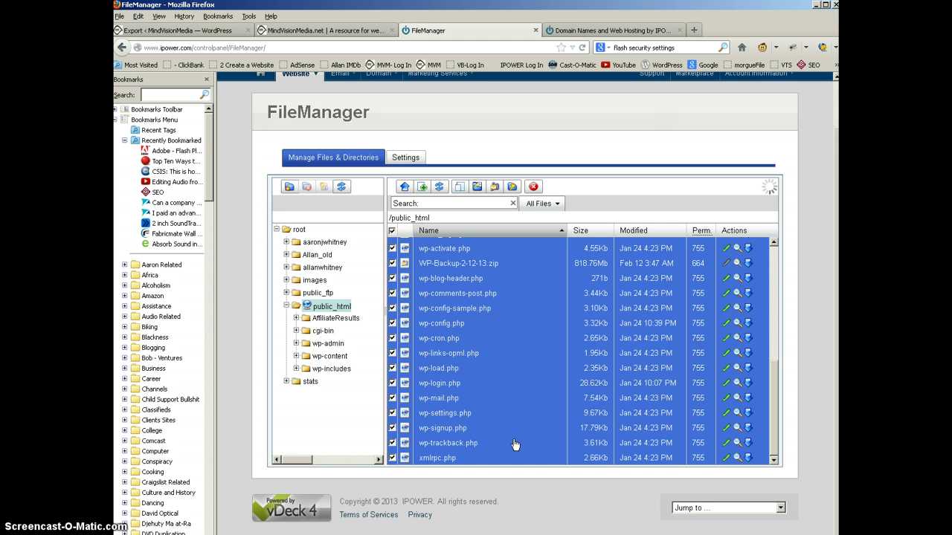
click(513, 399)
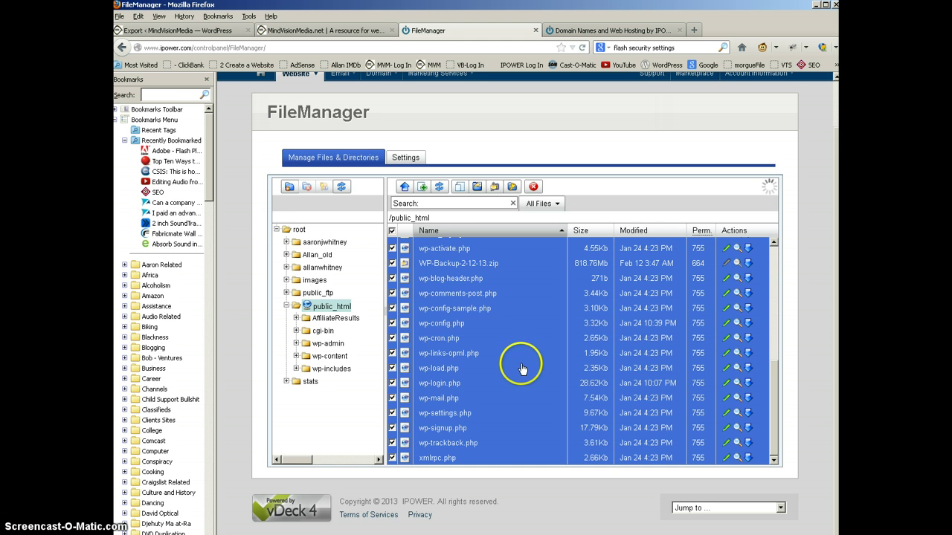